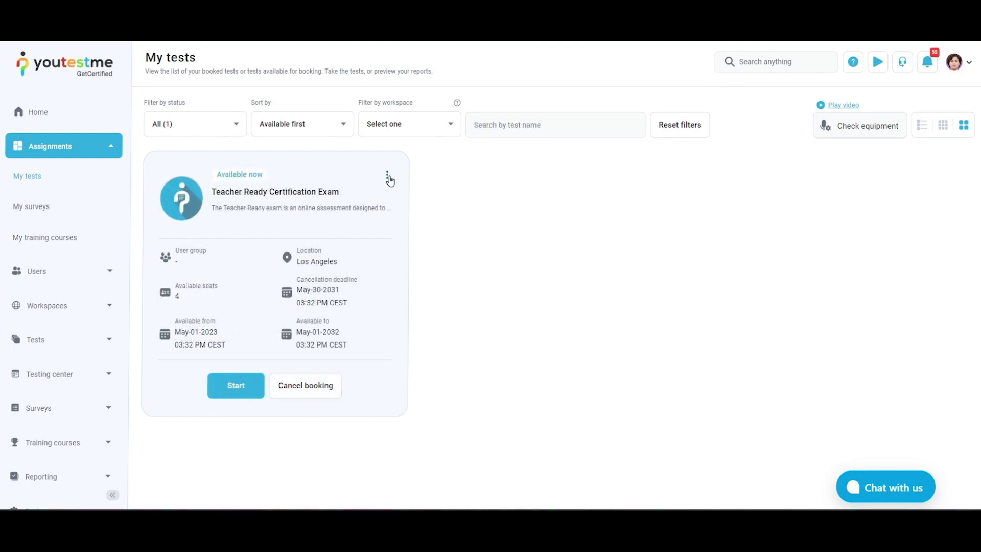
# Step: Review the Teacher Ready Certification Exam's instructions and its previous attempts
pyautogui.click(388, 176)
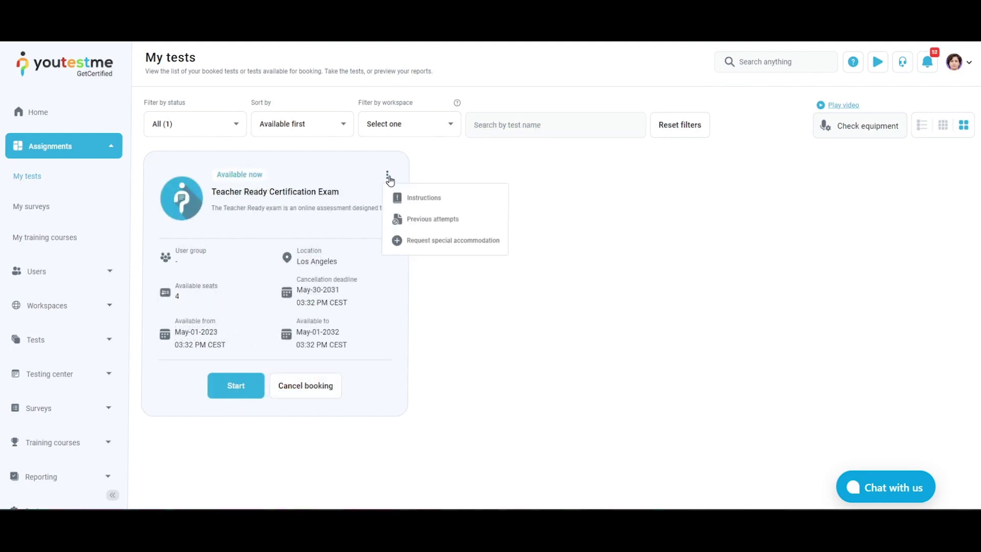
pyautogui.click(462, 200)
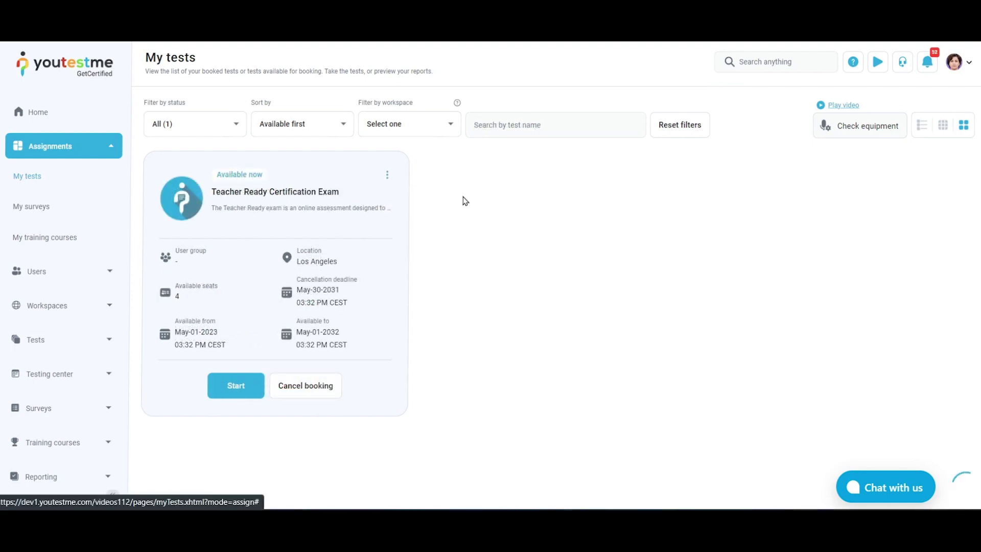
pyautogui.scroll(-1, 550, 343)
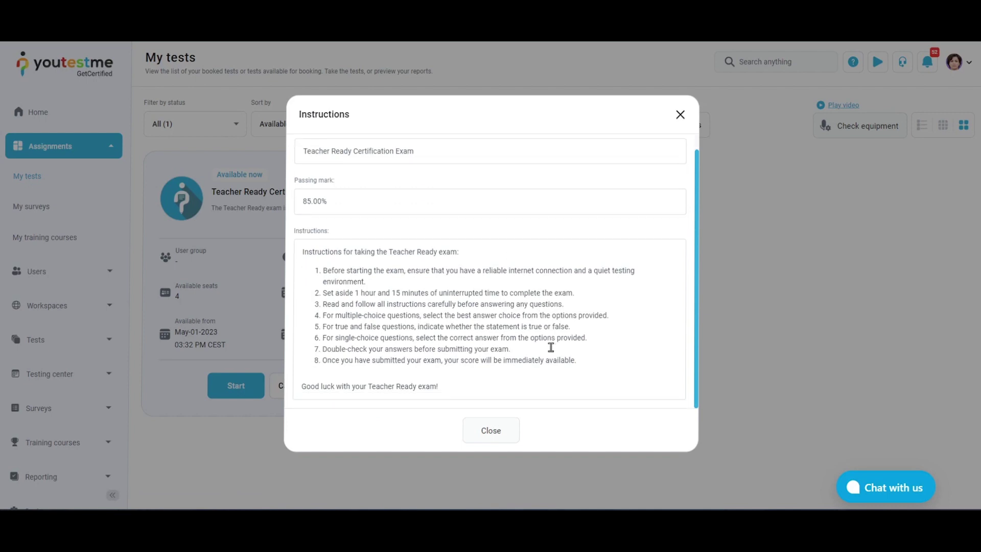
pyautogui.click(492, 431)
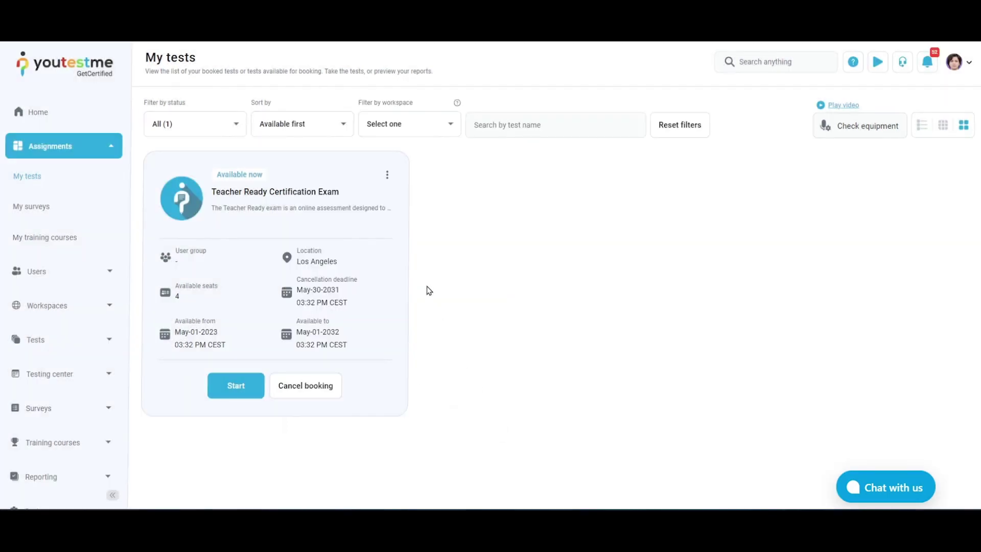
pyautogui.click(388, 175)
pyautogui.click(491, 219)
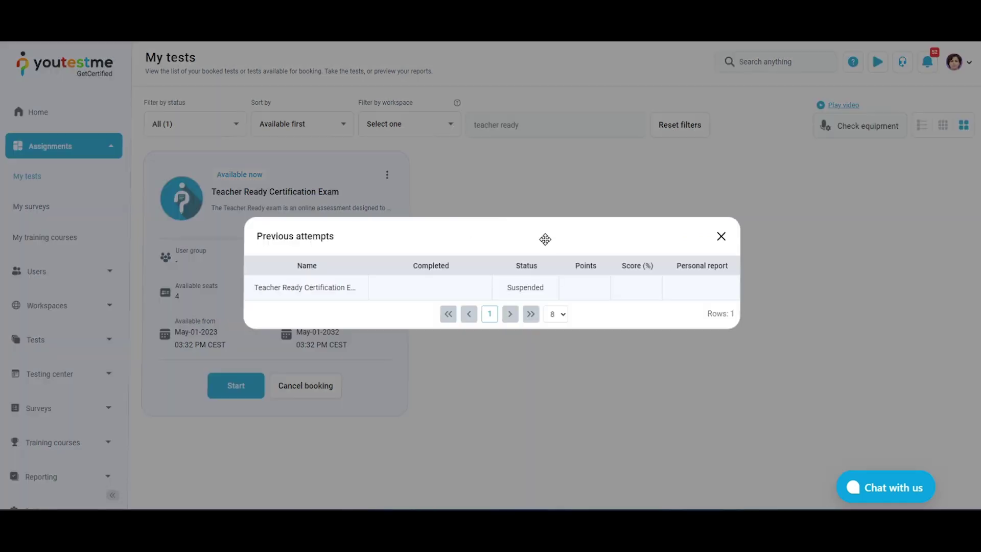
pyautogui.click(721, 240)
# Step: Request a special accommodation with 50% extra time and a one-on-one proctor session
pyautogui.click(387, 175)
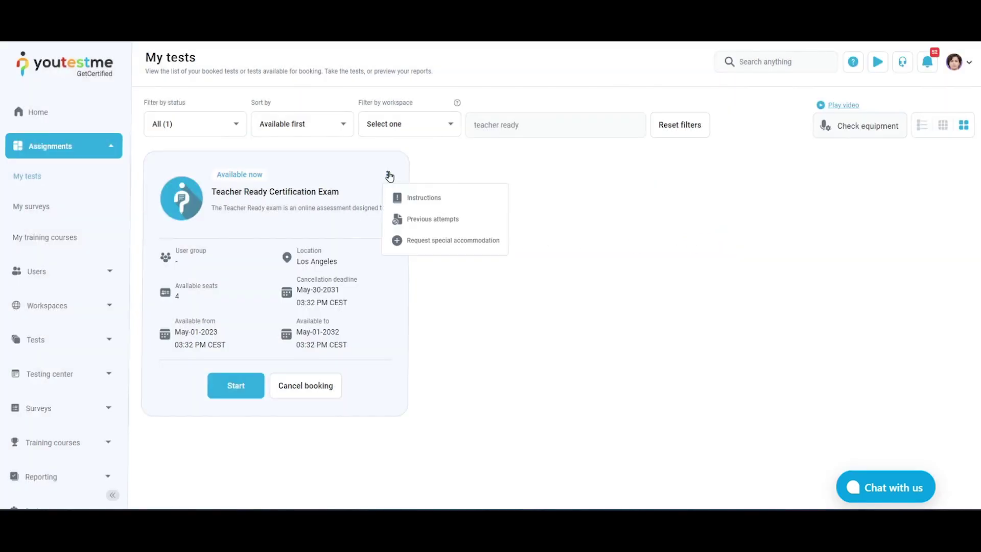
pyautogui.click(474, 245)
pyautogui.click(539, 215)
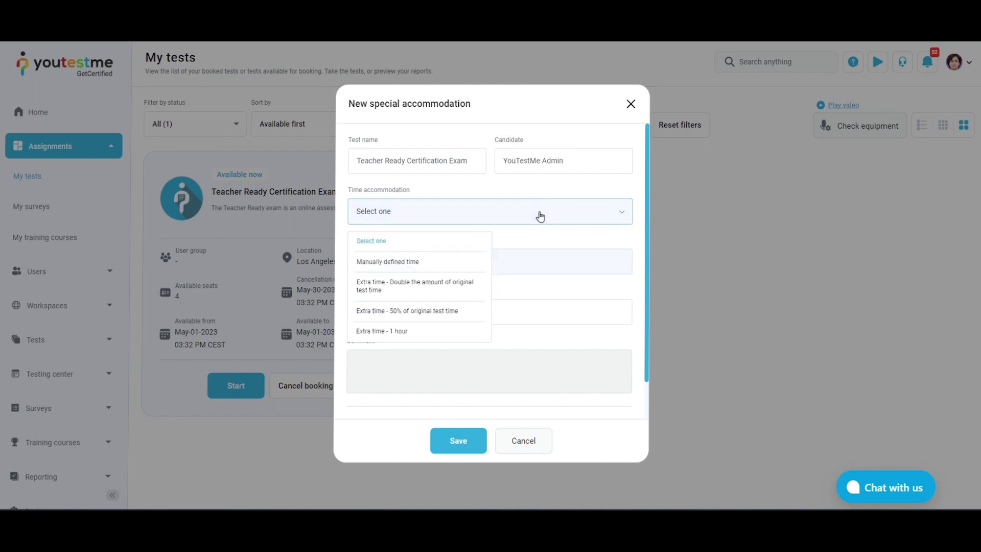
pyautogui.click(456, 311)
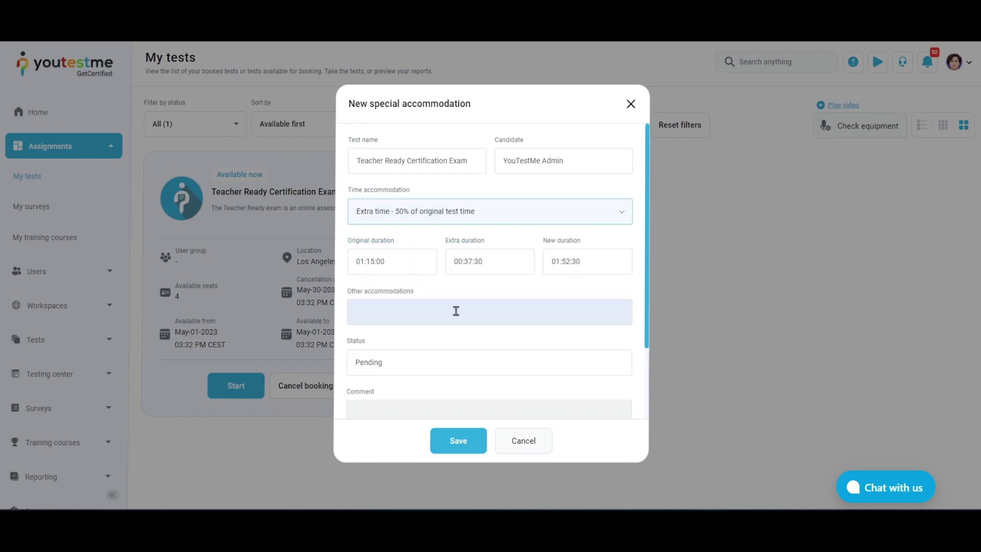
pyautogui.scroll(-2, 456, 311)
pyautogui.click(362, 394)
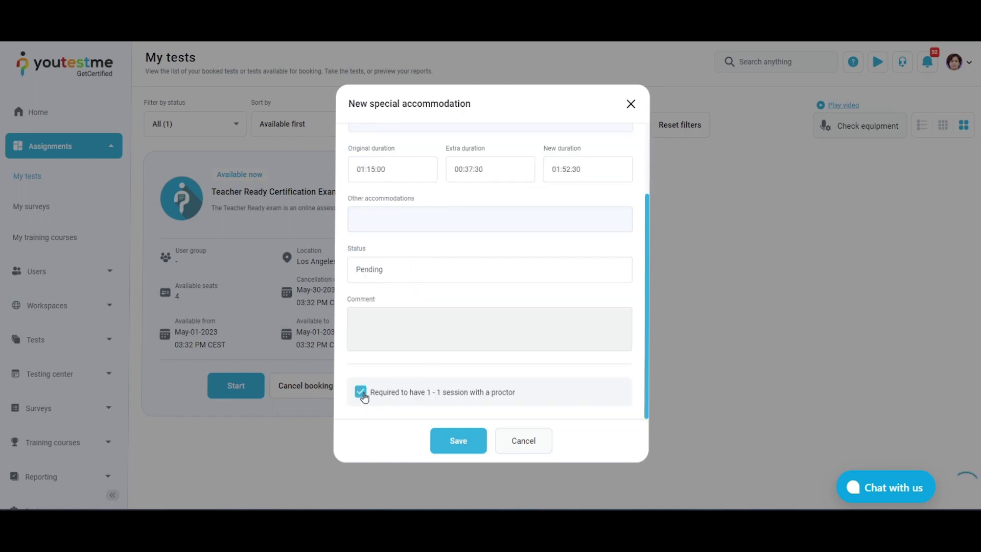
pyautogui.click(459, 440)
pyautogui.click(386, 176)
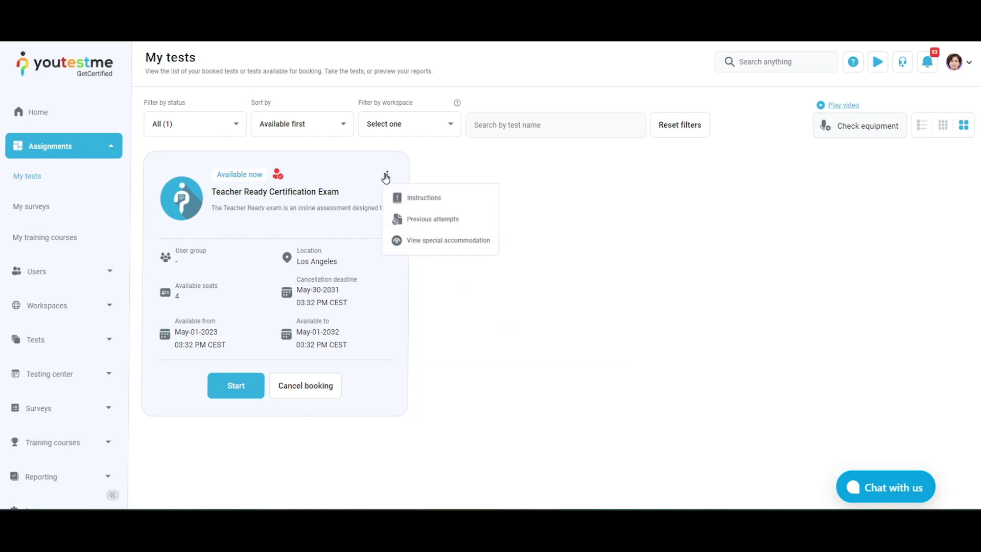
# Step: Check the saved accommodation, then book the proficiency test into 2. Session 2023/2024 and cancel it
pyautogui.click(488, 248)
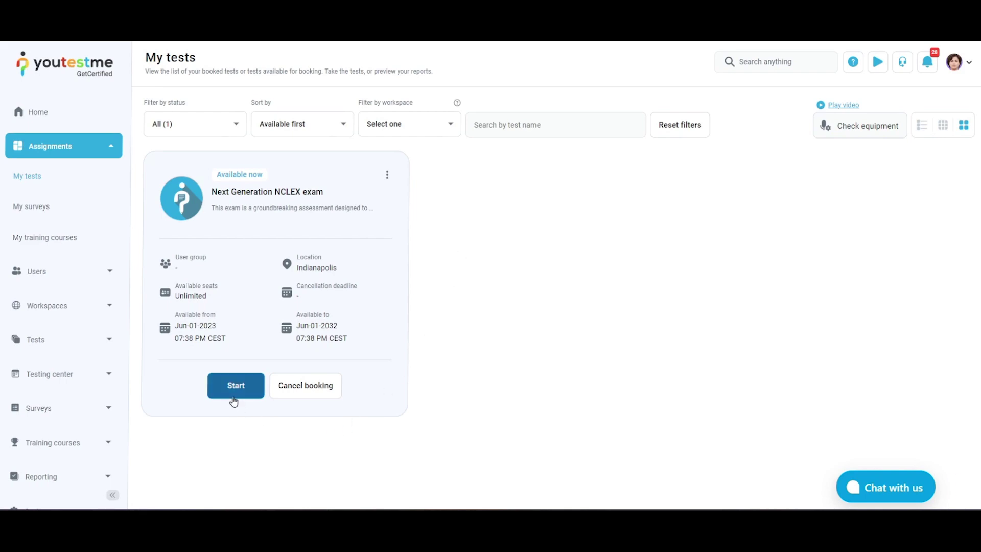
pyautogui.click(234, 390)
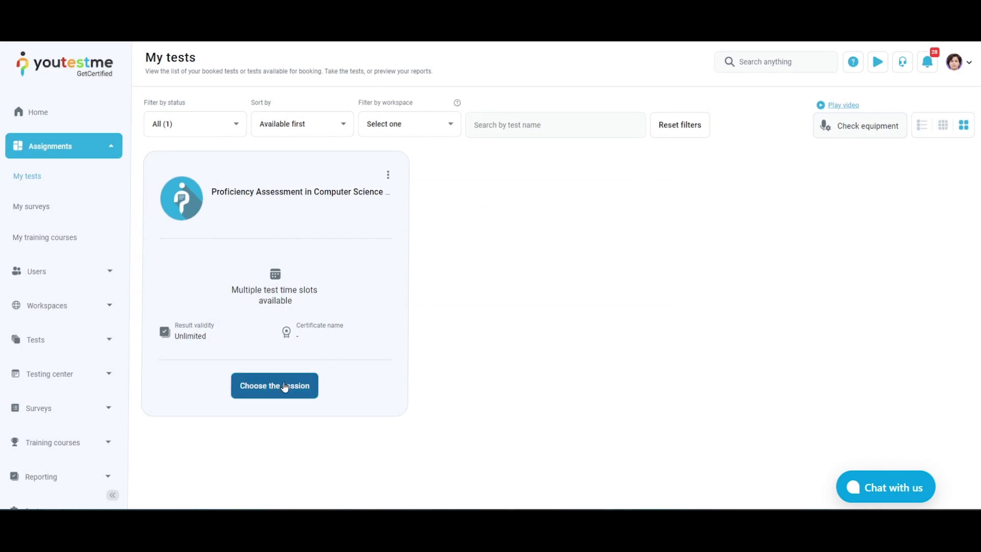
pyautogui.click(285, 385)
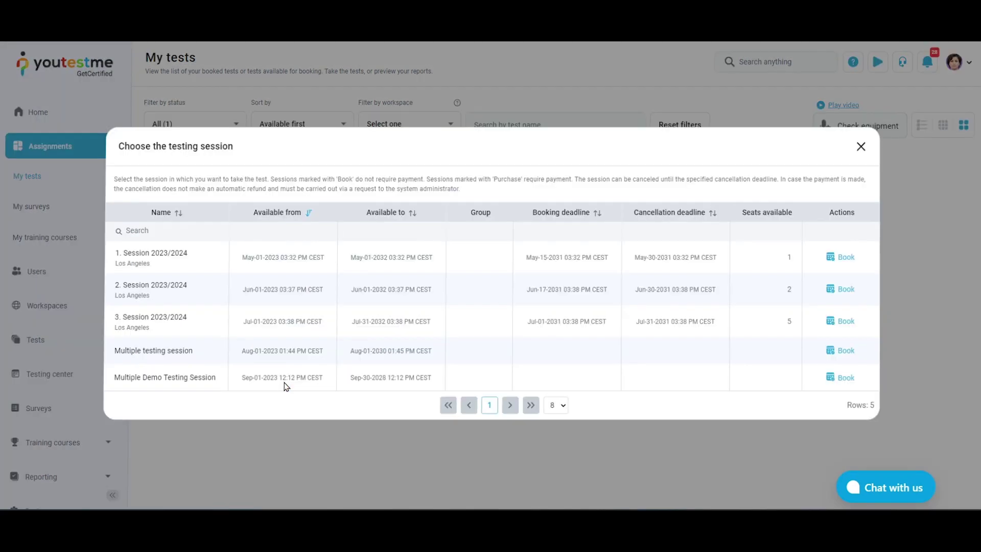
pyautogui.click(825, 292)
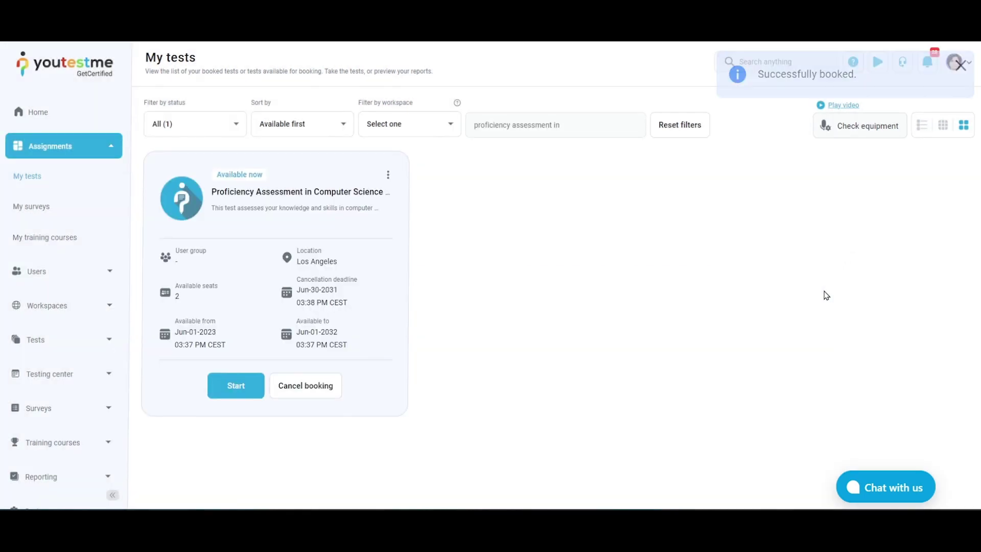
pyautogui.click(321, 392)
pyautogui.click(454, 356)
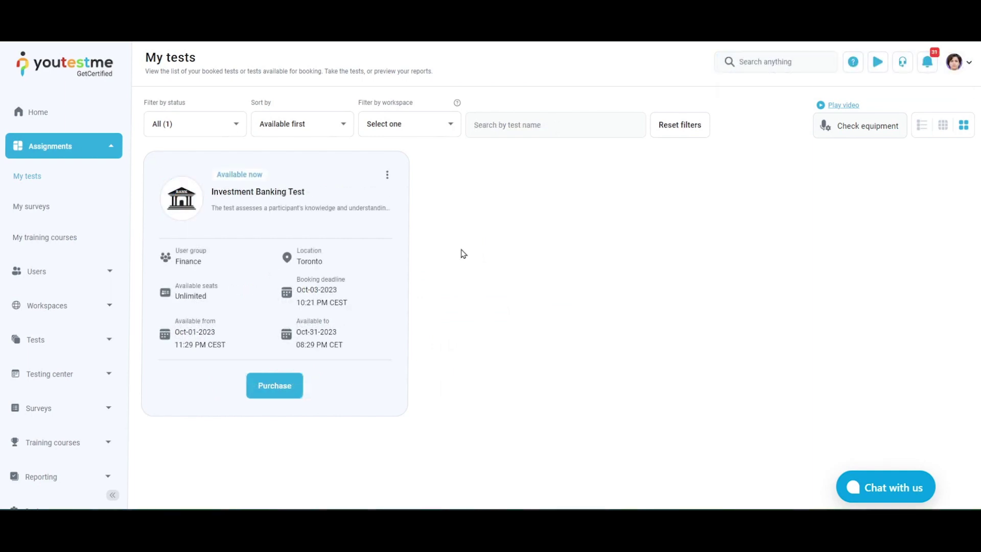
# Step: Buy a $50 Investment Banking Test seat and move it to the 14662 October Toronto Session
pyautogui.click(276, 386)
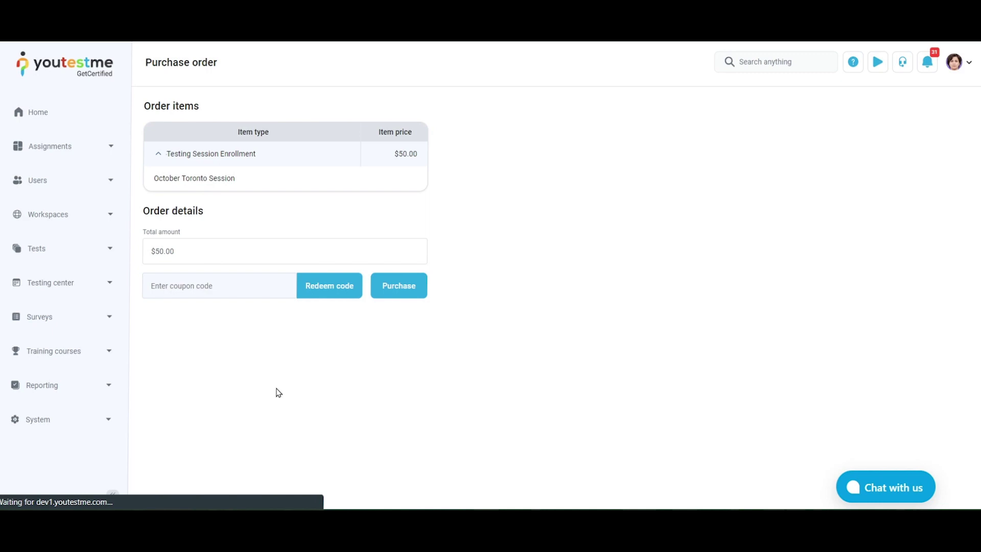
pyautogui.click(399, 285)
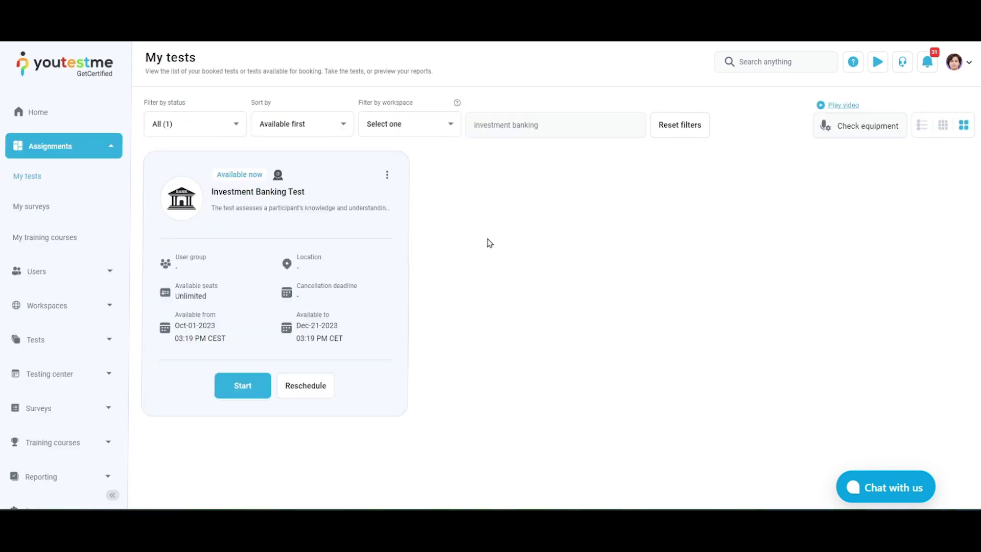
pyautogui.click(322, 387)
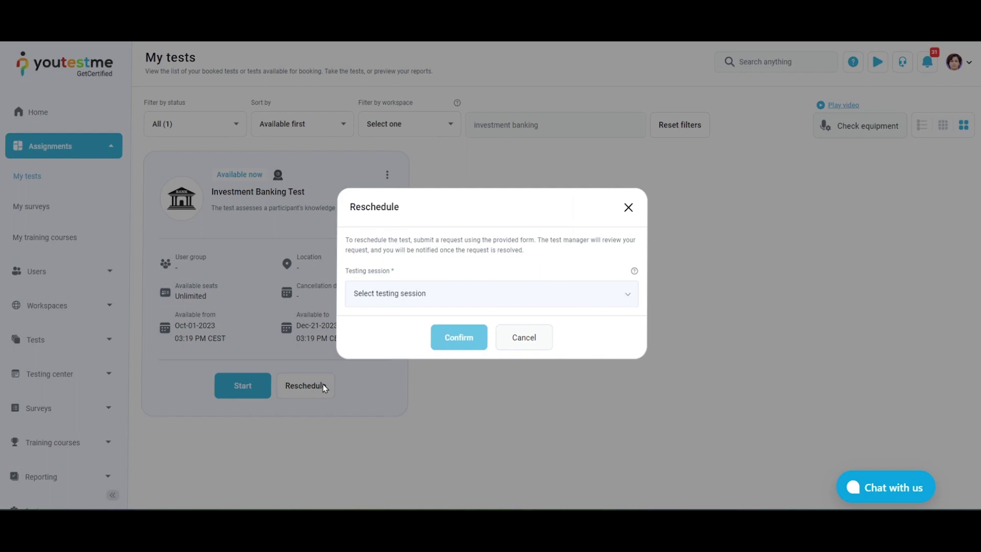
pyautogui.click(595, 305)
pyautogui.click(566, 375)
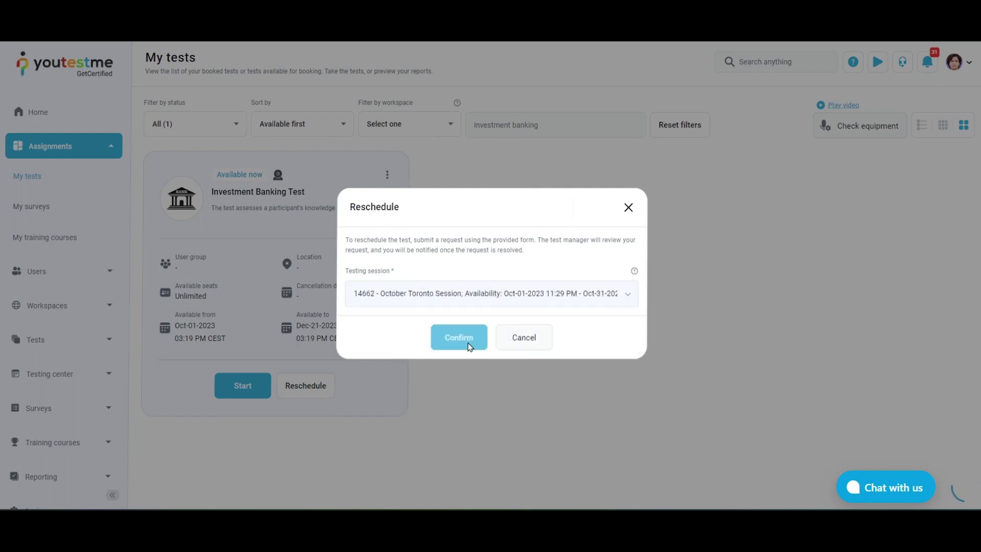
pyautogui.click(467, 343)
# Step: Start a reschedule request choosing the December Toronto Session
pyautogui.click(326, 387)
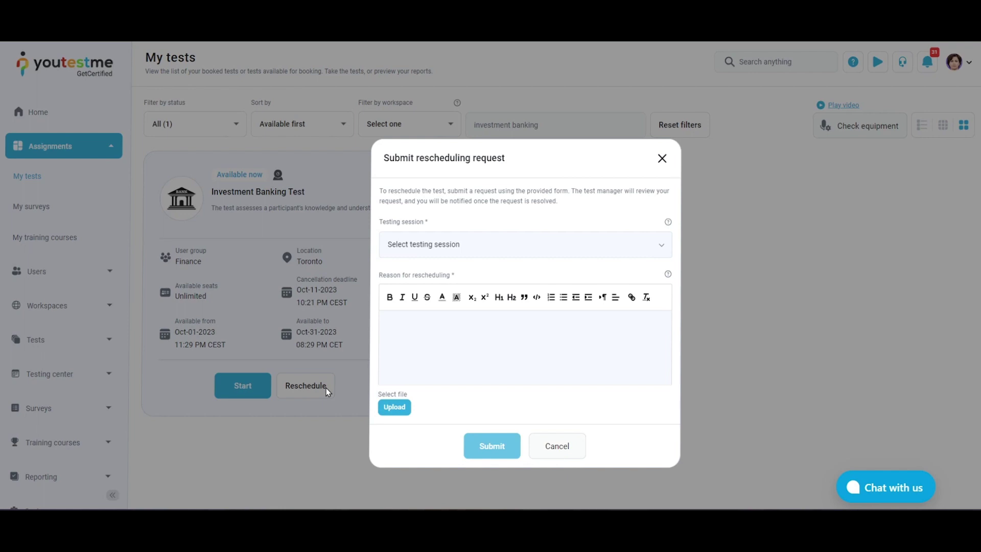
pyautogui.click(604, 254)
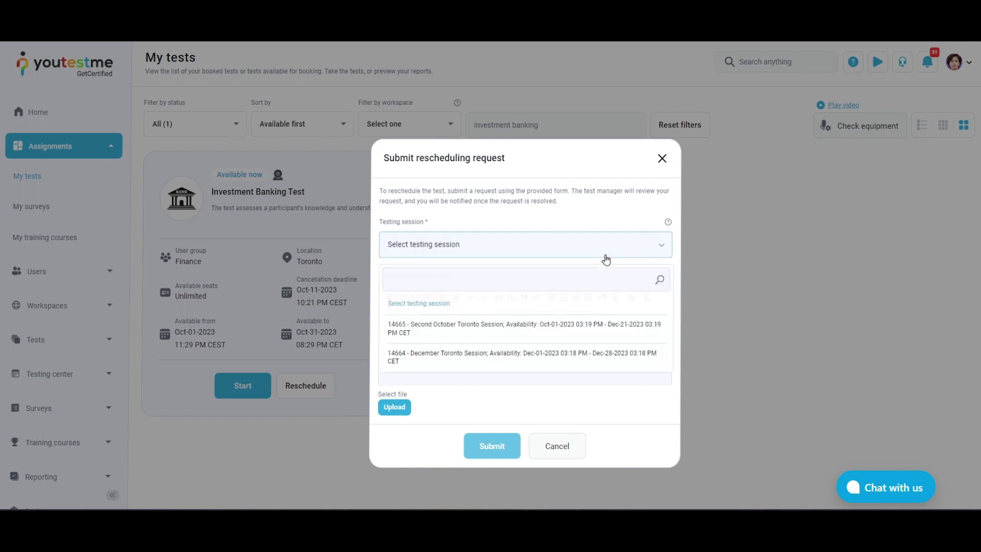
pyautogui.click(513, 359)
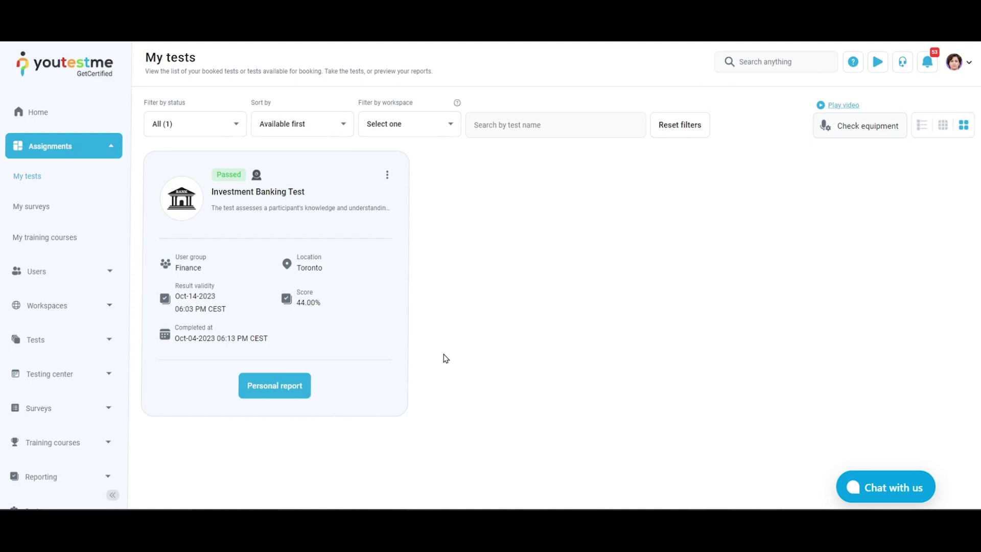
# Step: Open the Investment Banking Test's personal report and show its achieved certificate's export options
pyautogui.click(387, 175)
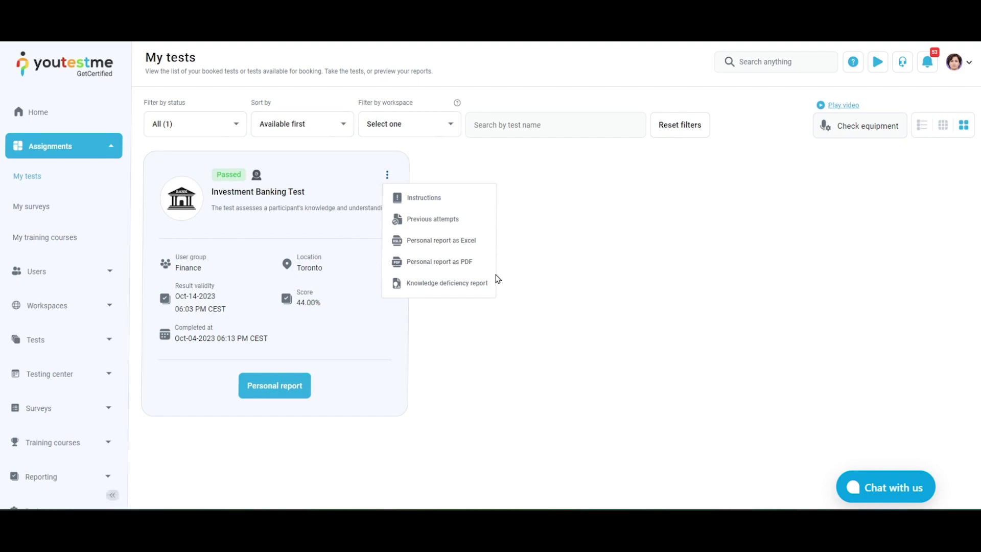
pyautogui.click(387, 176)
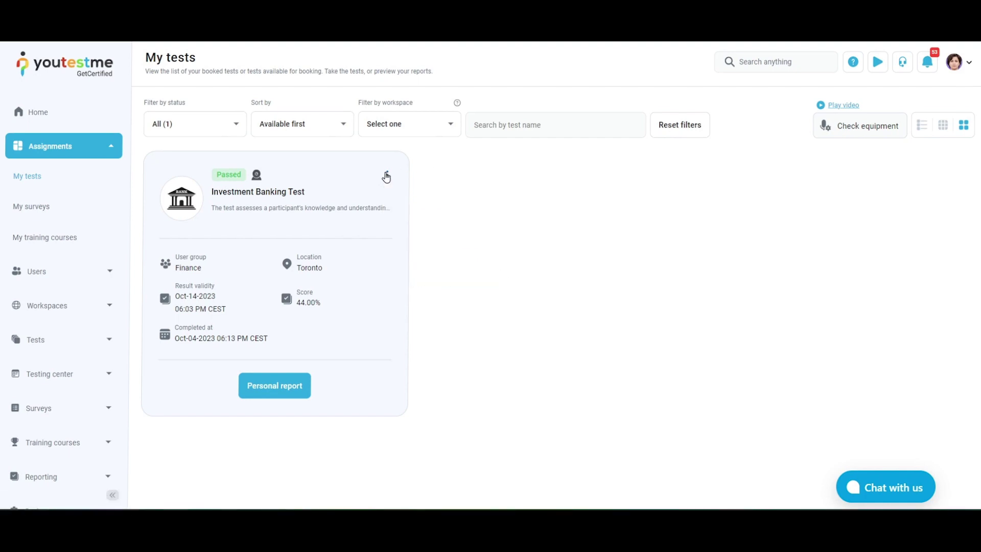
pyautogui.click(300, 386)
pyautogui.scroll(-2, 346, 342)
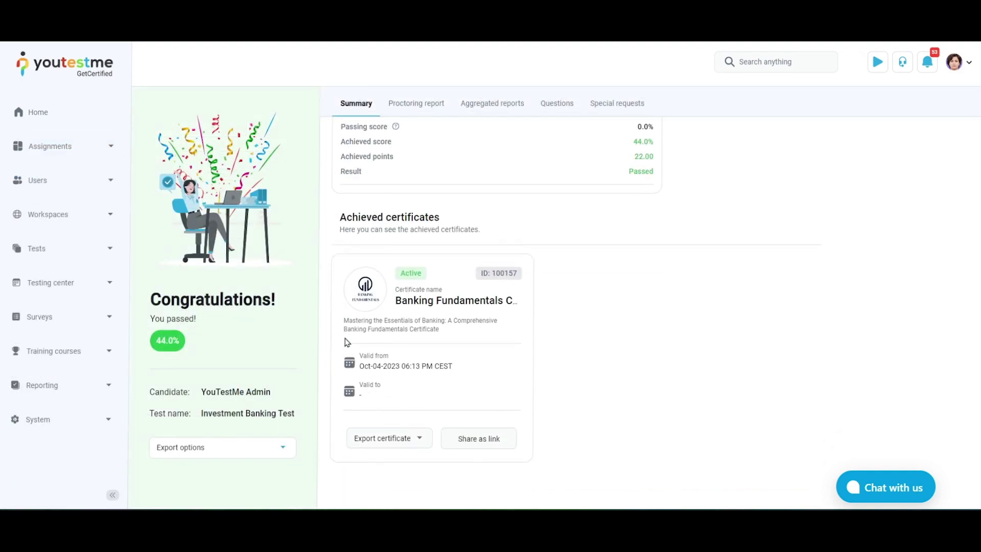
pyautogui.click(420, 444)
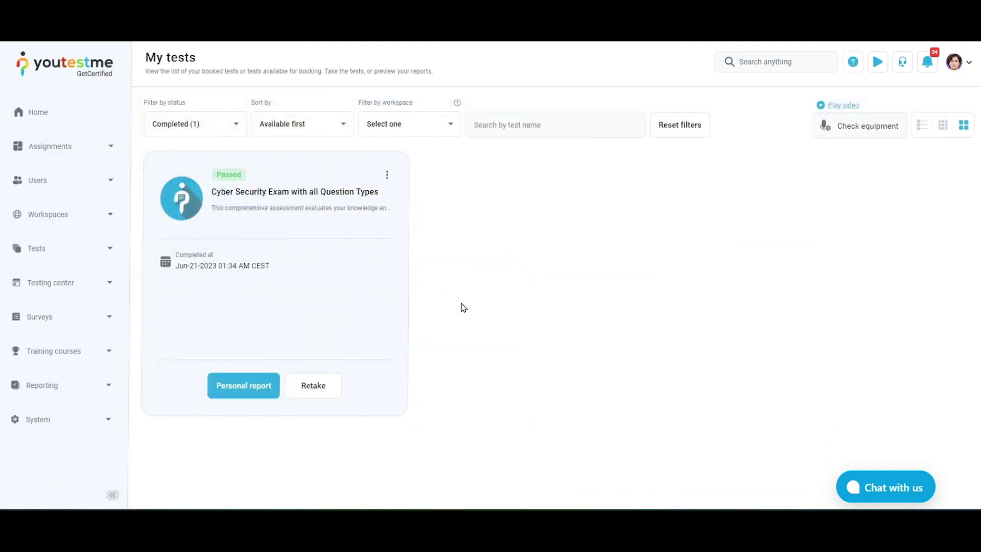
# Step: Pick a Cyber Security retake session, start buying the failed exam's retake, and modify the pending test
pyautogui.click(332, 397)
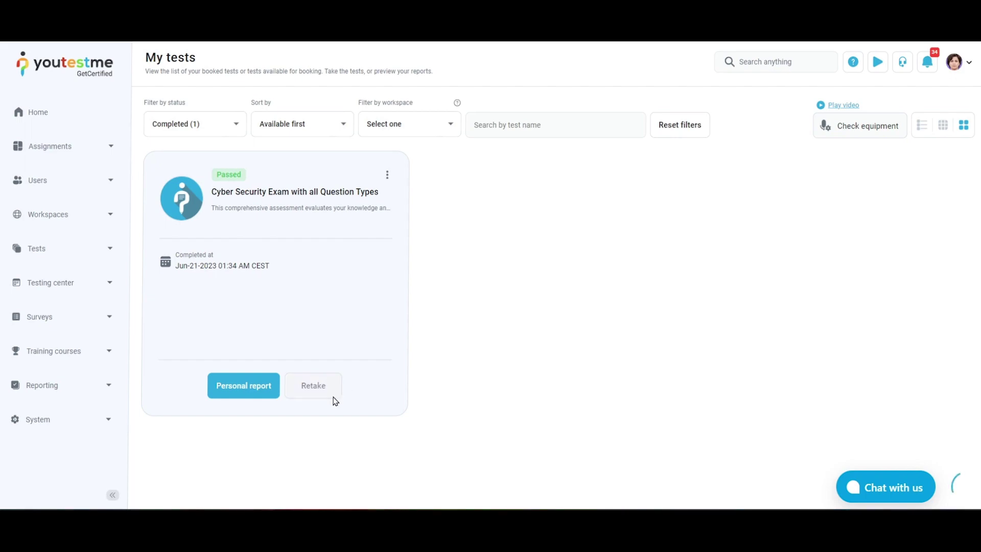
pyautogui.click(460, 274)
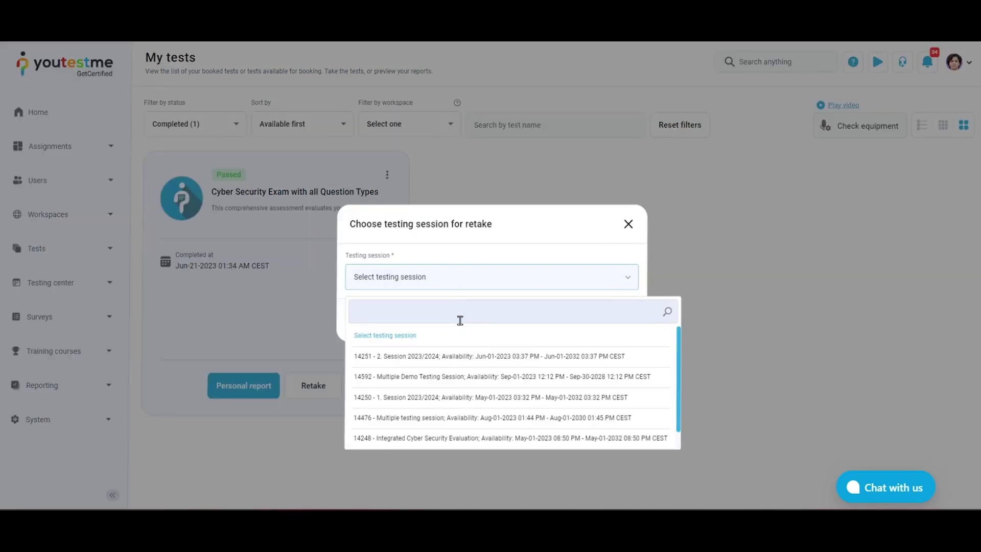
pyautogui.click(467, 386)
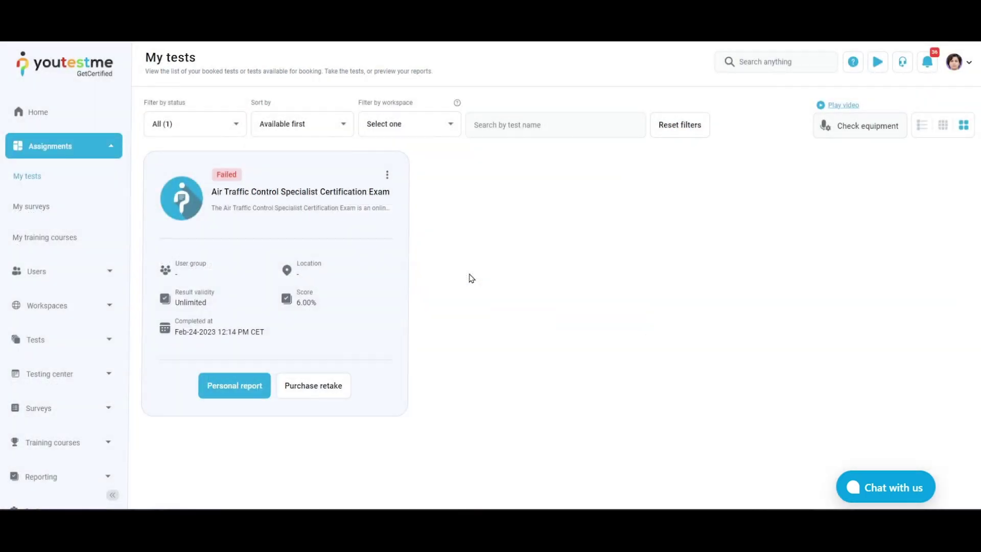
pyautogui.click(317, 386)
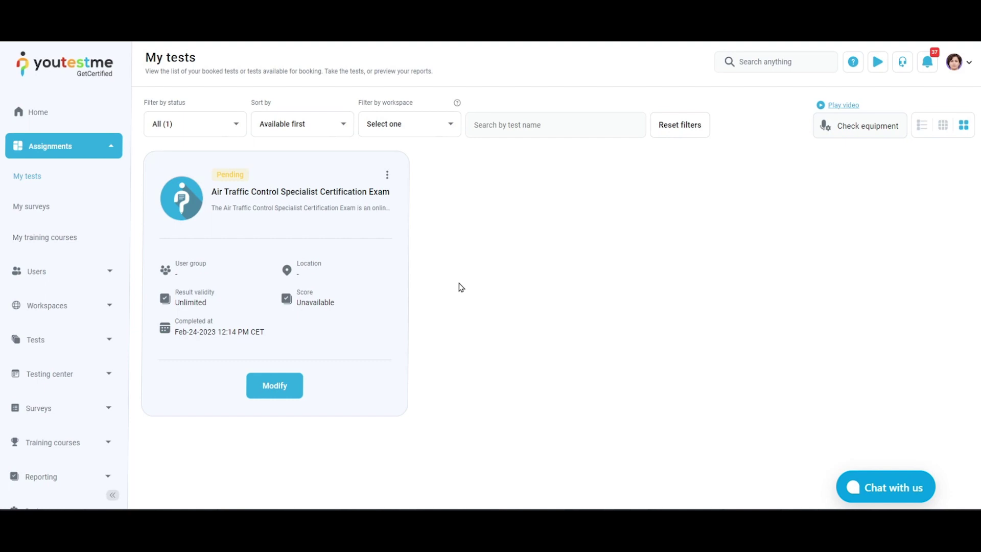
pyautogui.click(298, 386)
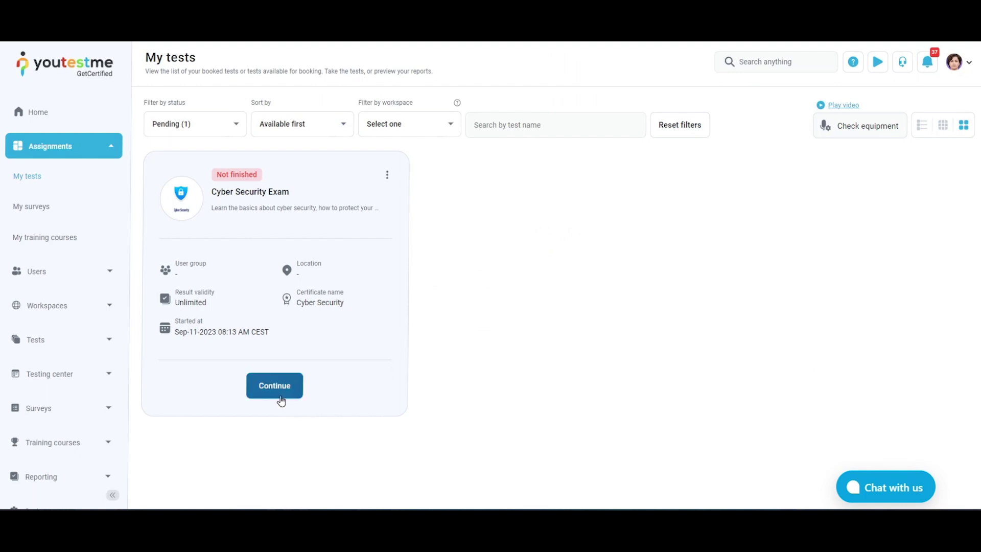
# Step: Continue the unfinished Cyber Security Exam from its pending card
pyautogui.click(281, 400)
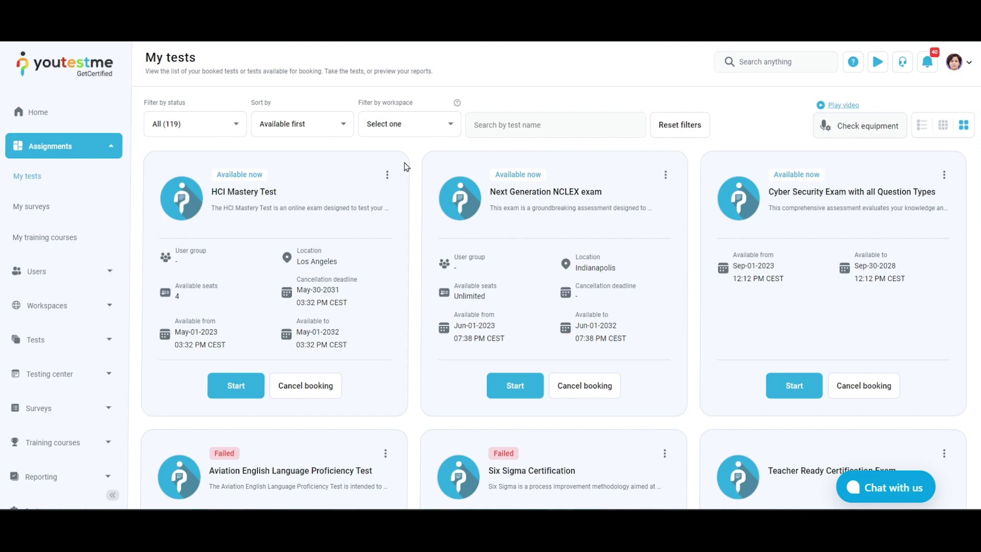
pyautogui.click(231, 136)
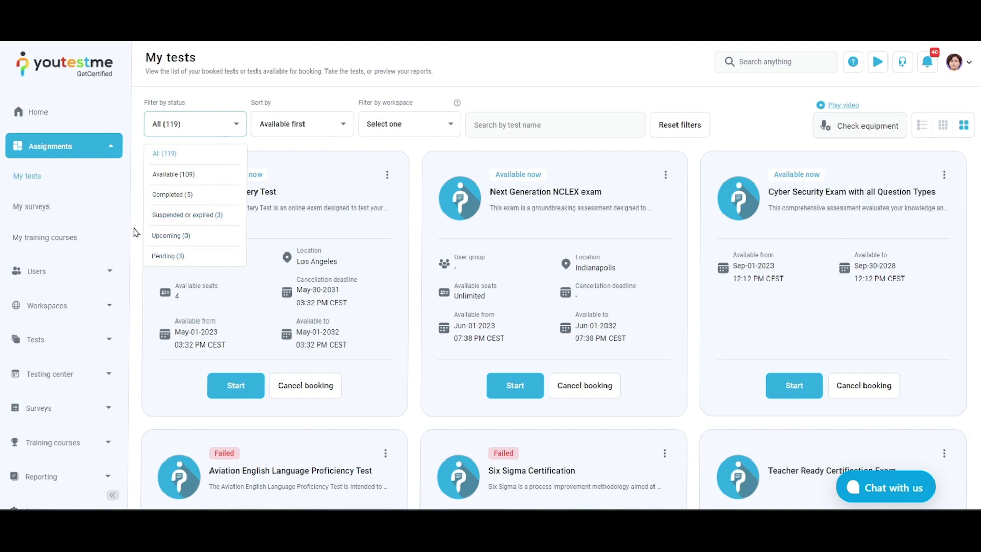
pyautogui.click(242, 127)
pyautogui.click(345, 126)
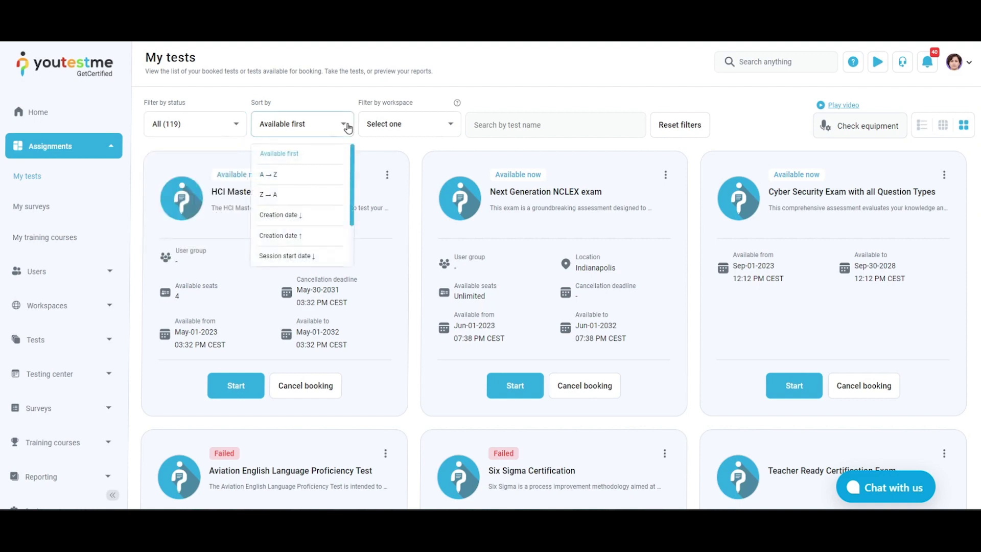
pyautogui.click(279, 154)
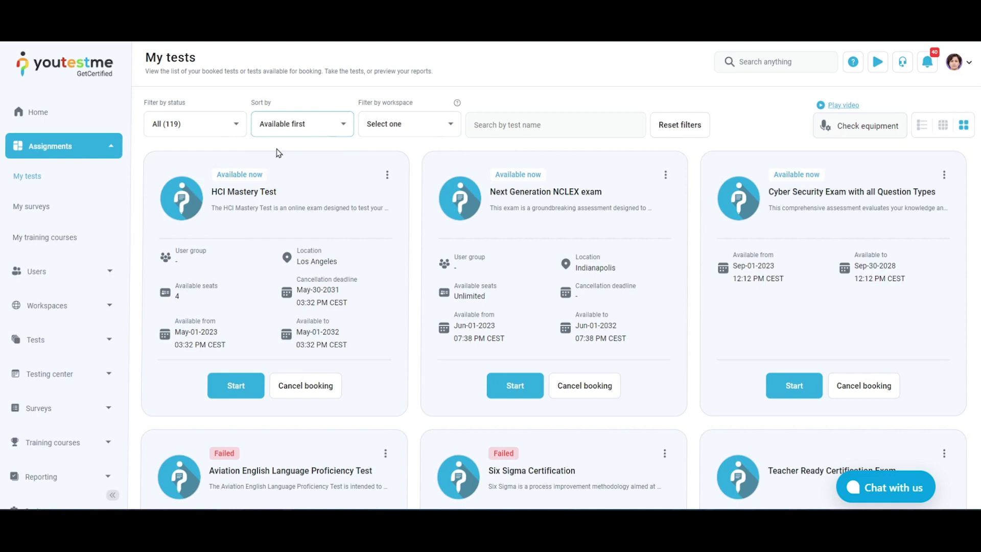
# Step: Try the A→Z, Z→A, Creation date ↓ and Creation date ↑ sort orders
pyautogui.click(337, 132)
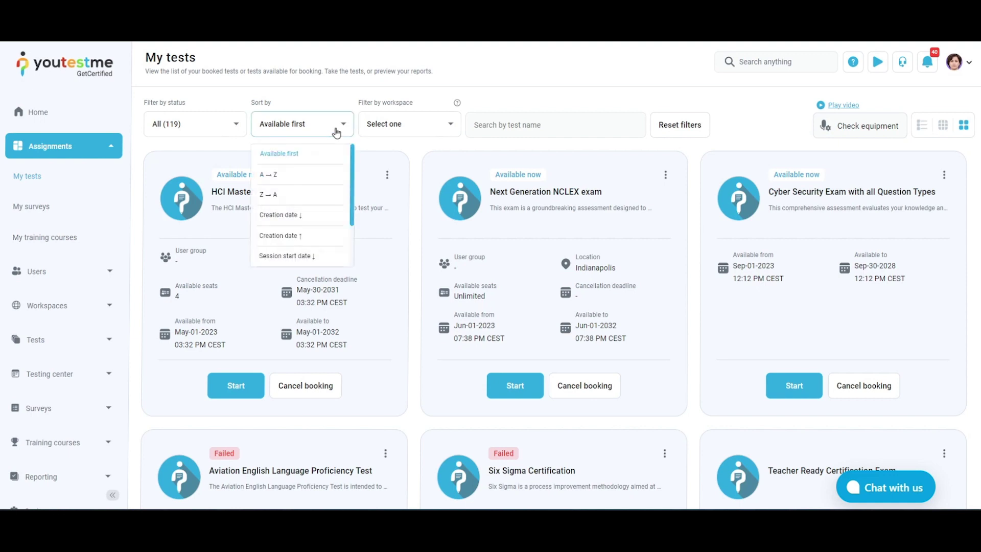
pyautogui.click(323, 180)
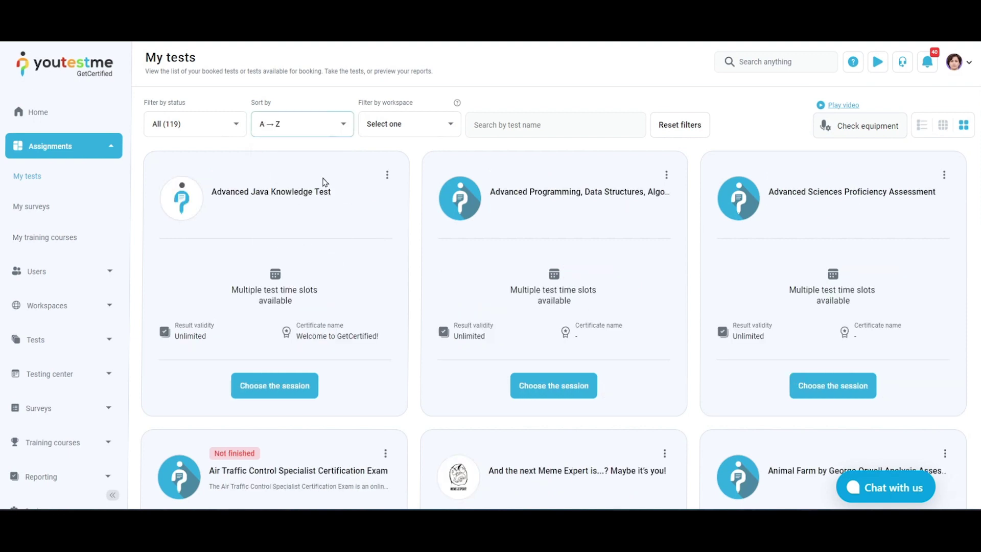
pyautogui.click(342, 126)
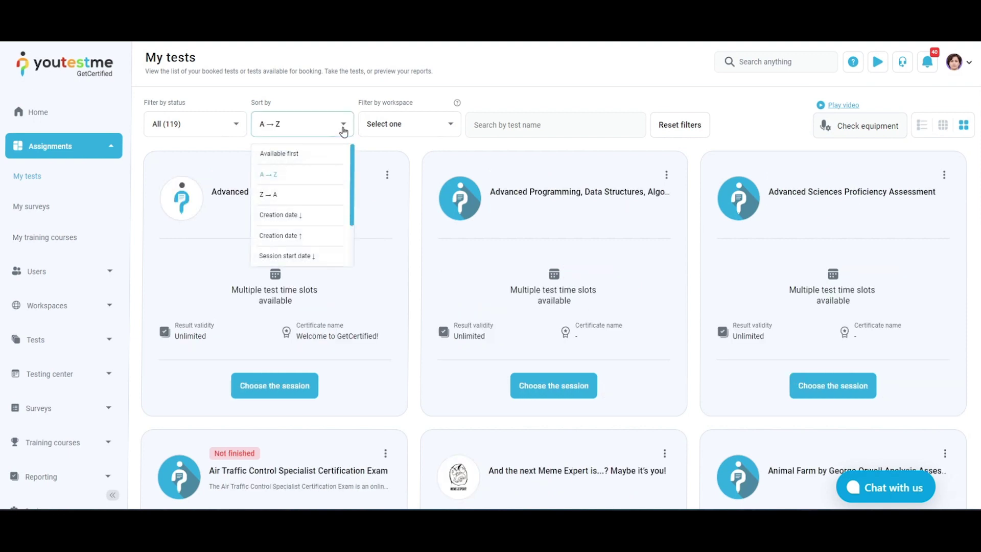
pyautogui.click(329, 195)
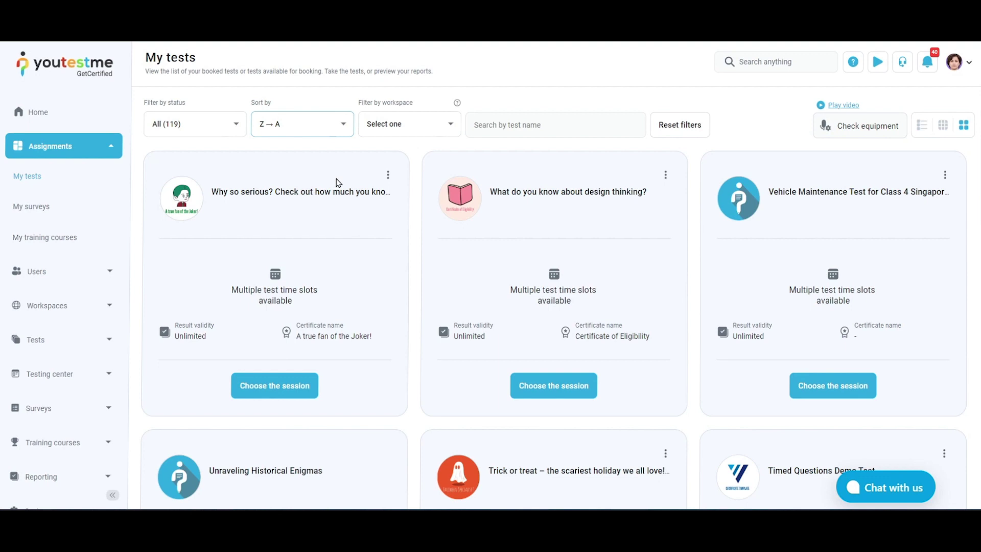
pyautogui.click(342, 127)
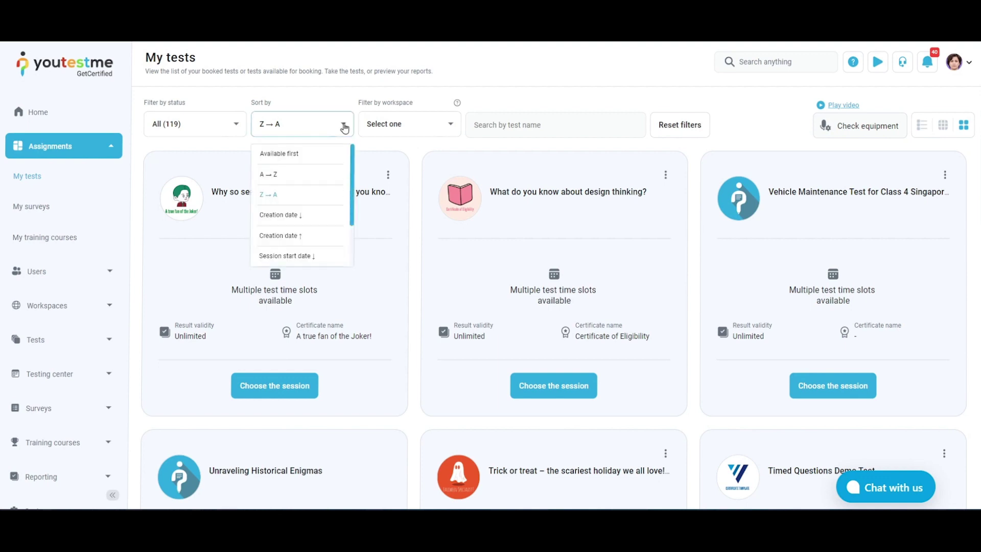
pyautogui.click(327, 220)
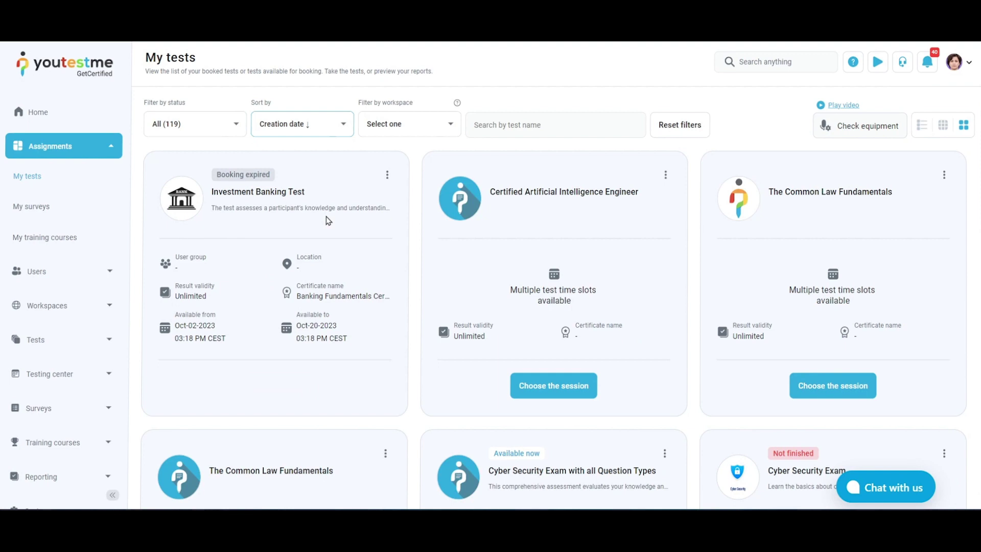
pyautogui.click(344, 137)
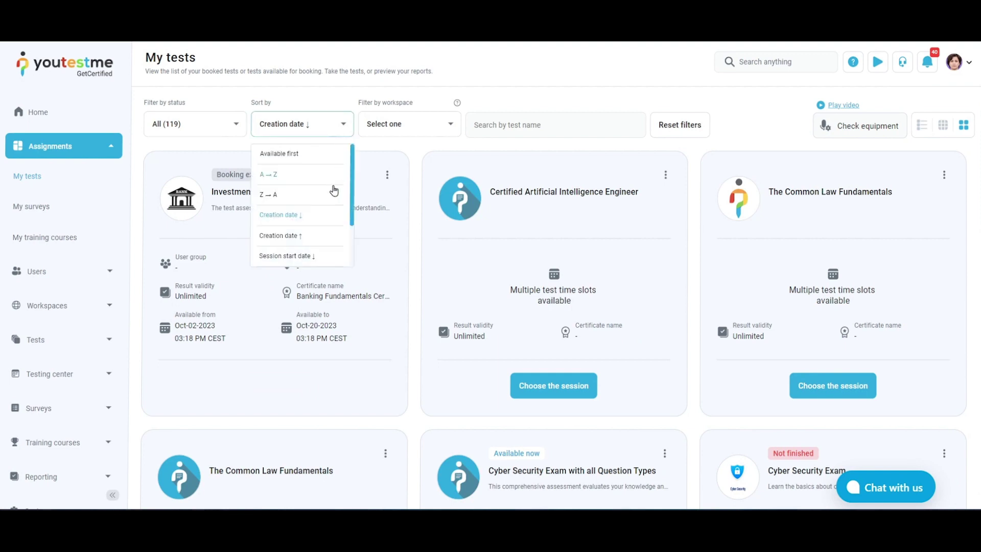
pyautogui.click(331, 237)
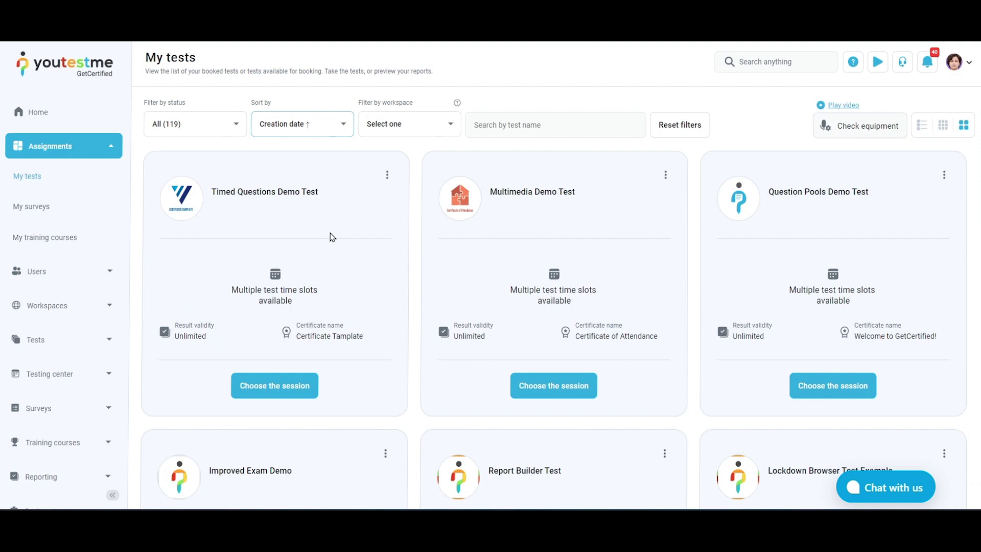
# Step: Sort the tests by session start date descending, then ascending
pyautogui.click(342, 132)
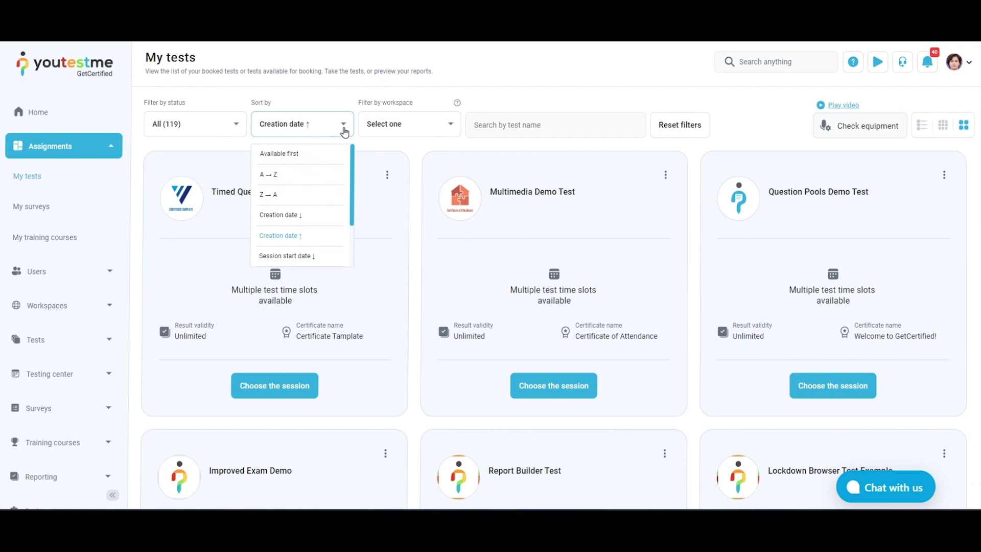
pyautogui.click(328, 257)
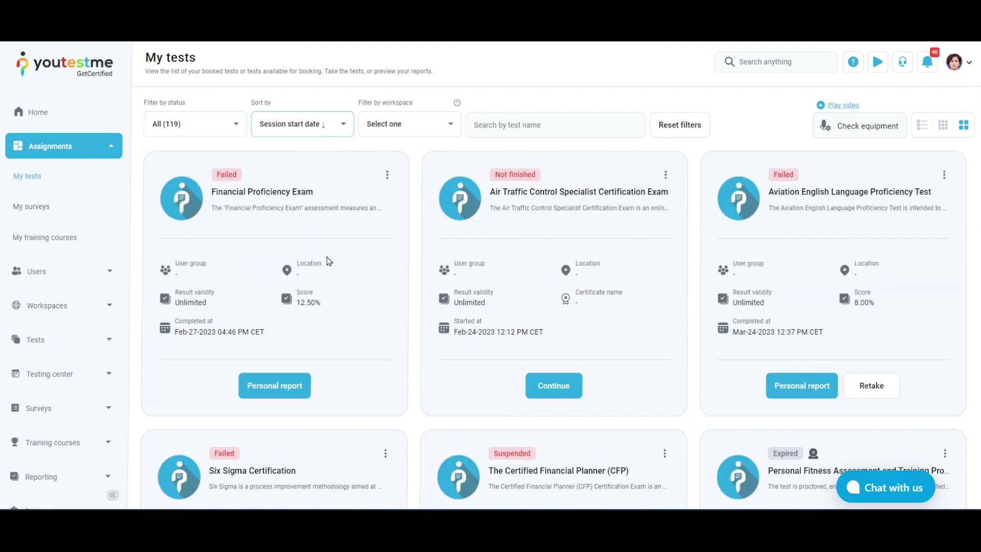
pyautogui.click(342, 128)
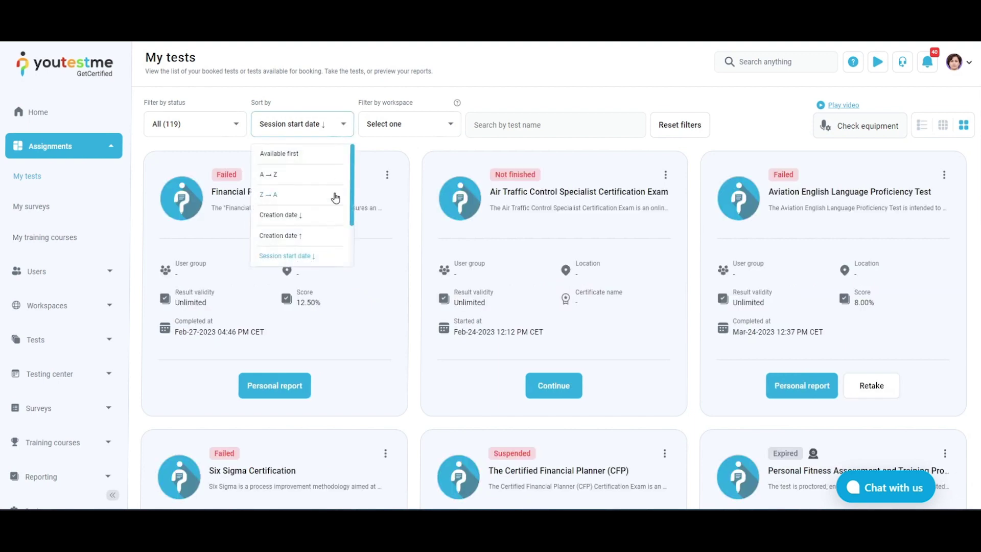
pyautogui.scroll(-2, 336, 198)
pyautogui.click(320, 215)
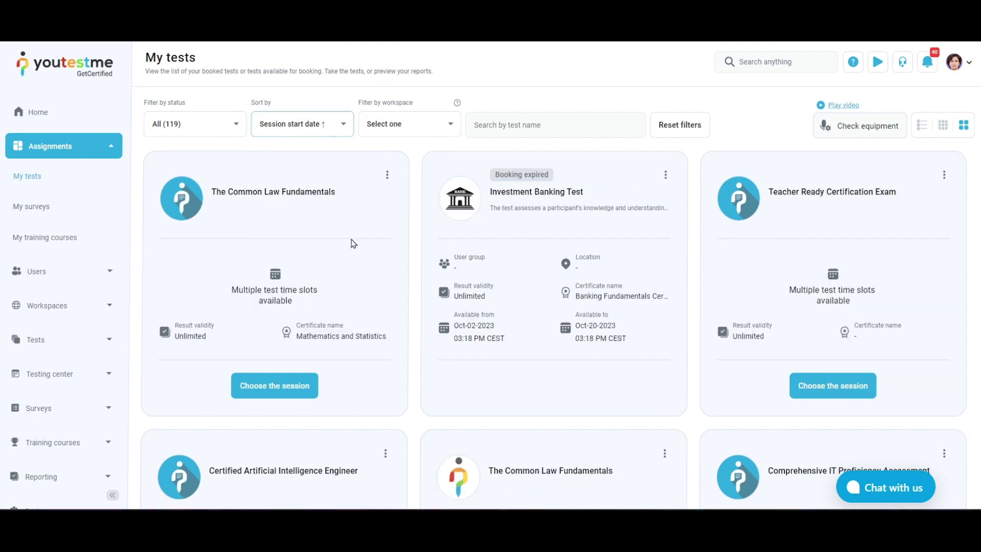
pyautogui.click(347, 133)
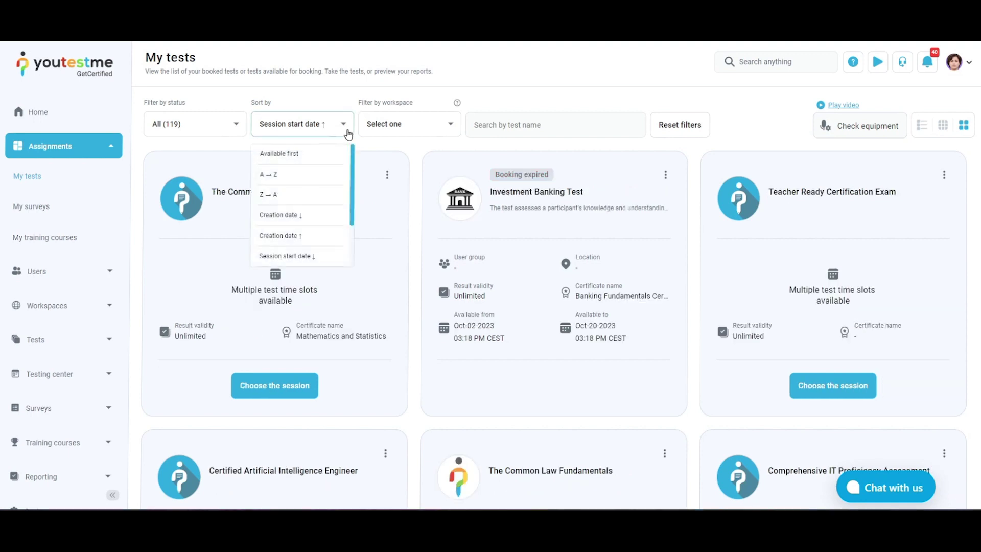
pyautogui.scroll(-2, 331, 217)
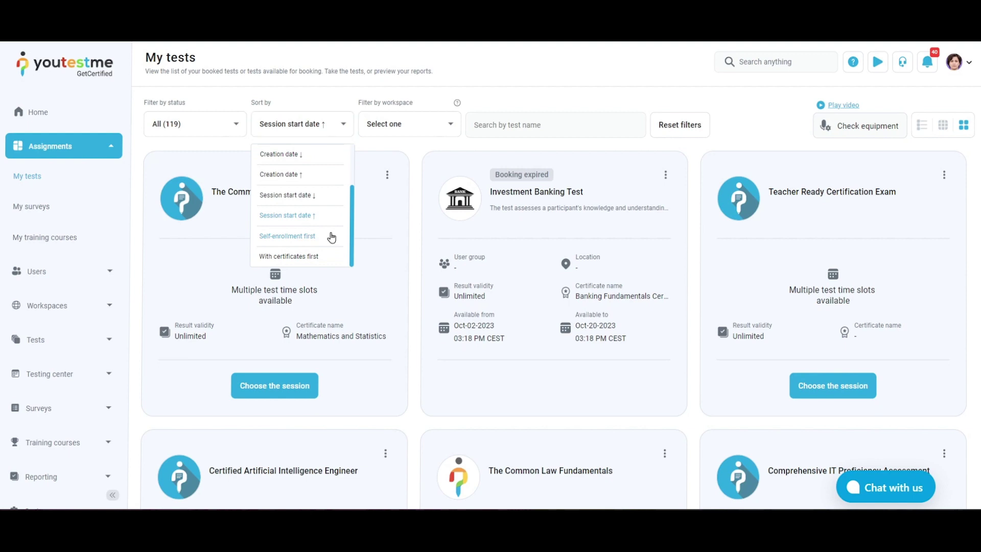
# Step: Sort Self-enrollment first, then switch to With certificates first
pyautogui.click(332, 237)
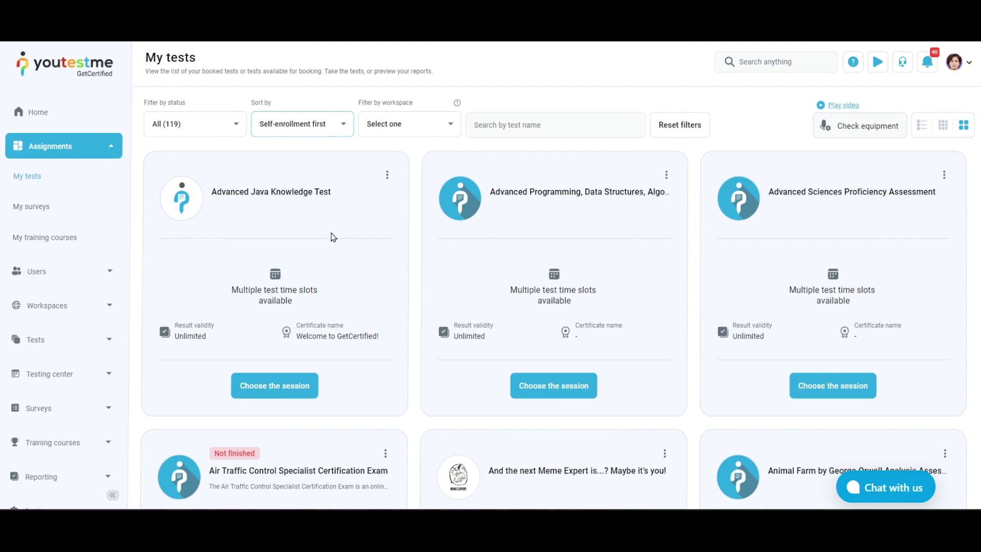
pyautogui.click(338, 124)
pyautogui.scroll(-3, 331, 220)
pyautogui.click(327, 261)
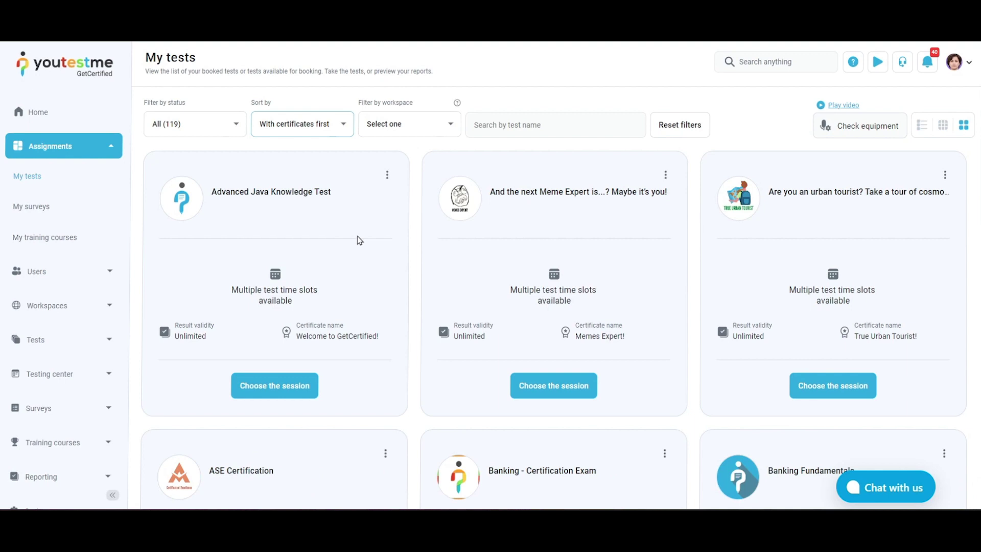
# Step: Browse the workspace filter without choosing one, then search for 'MathStats Proficiency Assessment'
pyautogui.click(448, 131)
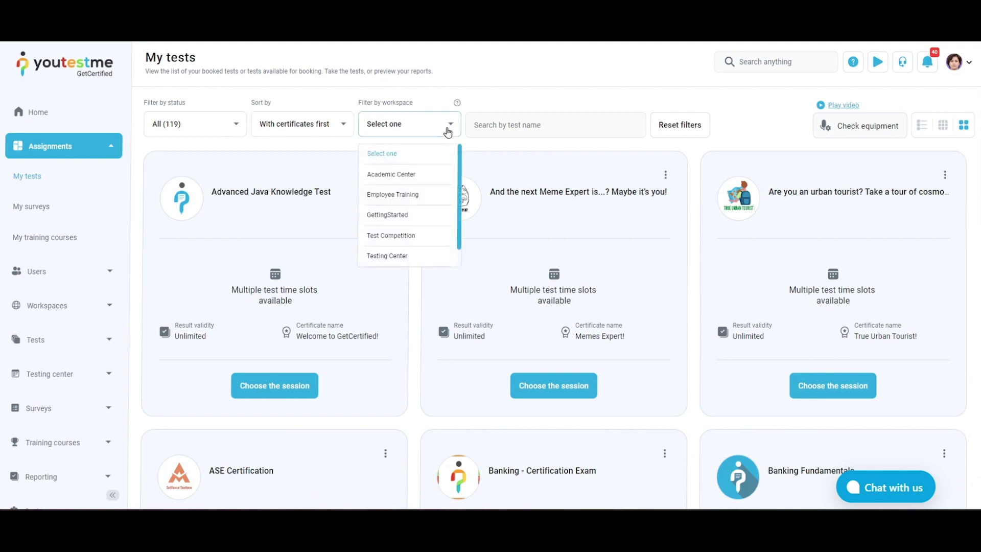
pyautogui.scroll(-1, 422, 217)
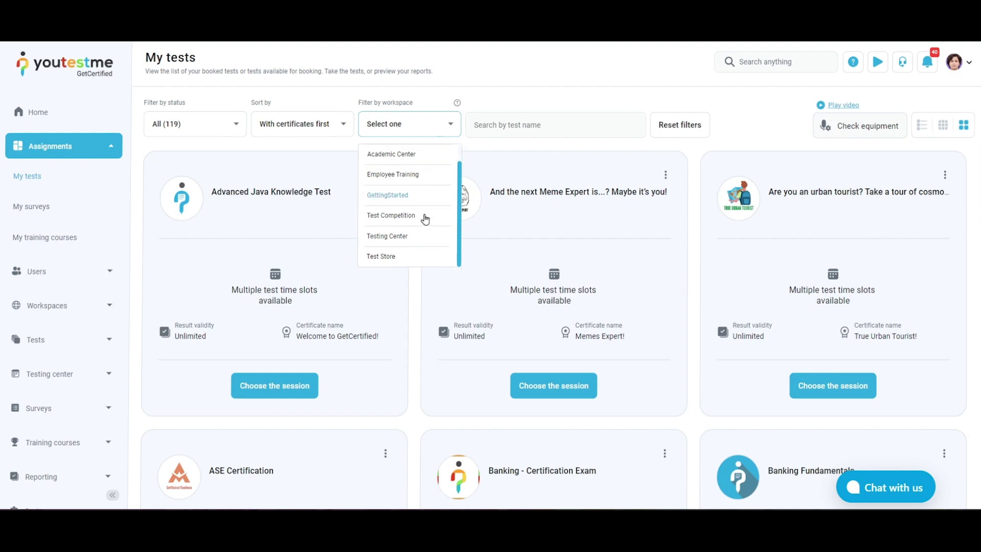
pyautogui.scroll(1, 421, 177)
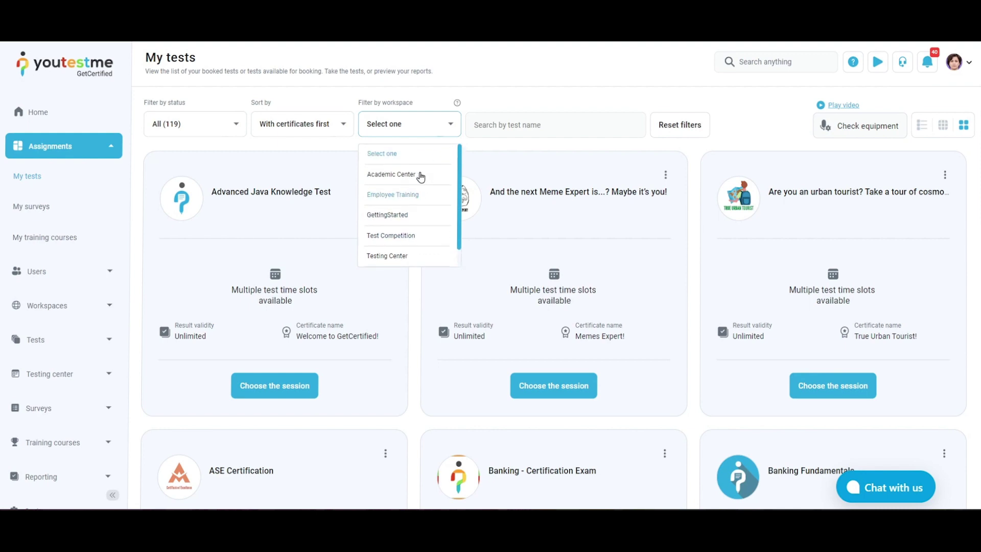
pyautogui.click(441, 132)
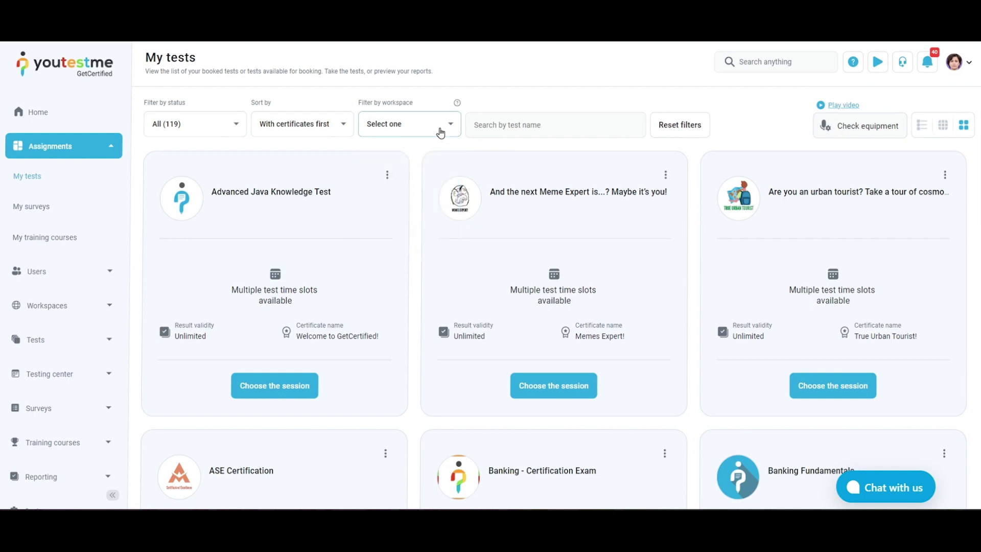
pyautogui.click(596, 126)
pyautogui.write('MathStats Proficiency Assessment')
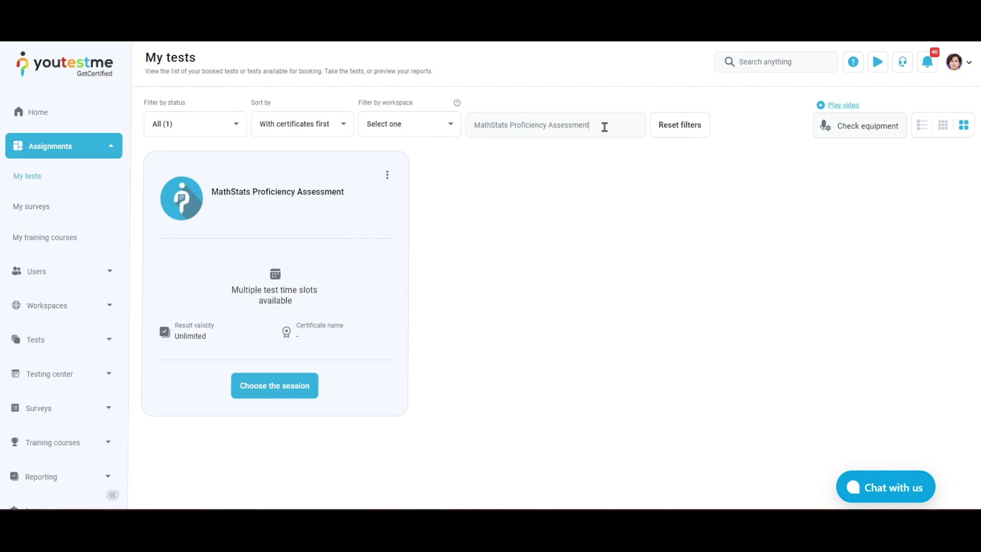
# Step: Reset the filters, page through pages 2, 3 and 2, and show 16 tests per page
pyautogui.click(674, 131)
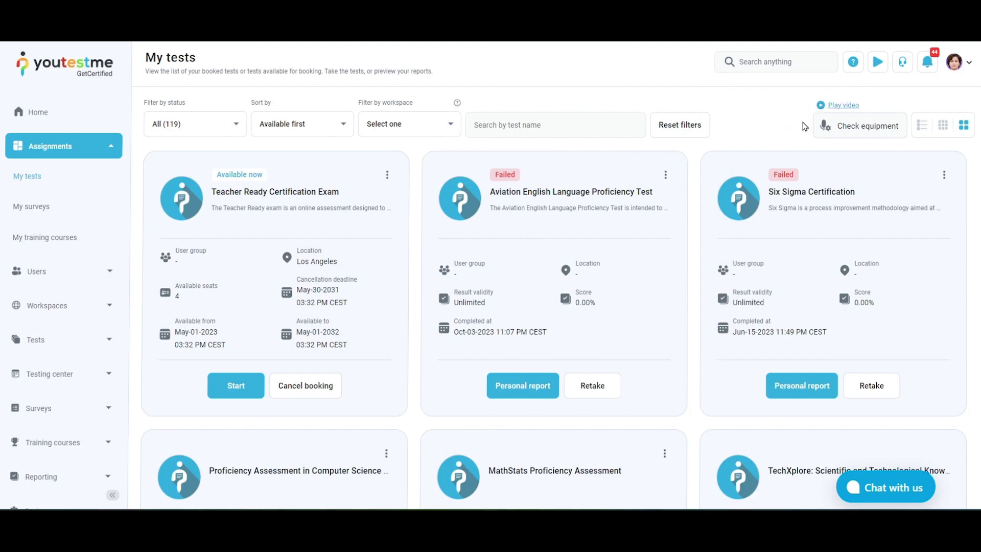
pyautogui.scroll(-15, 805, 127)
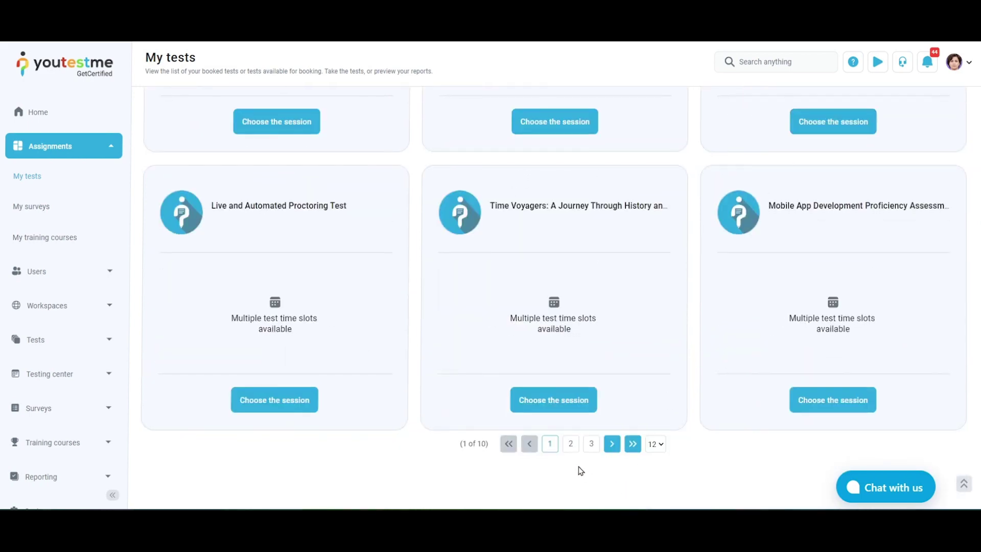
pyautogui.click(572, 447)
pyautogui.click(591, 446)
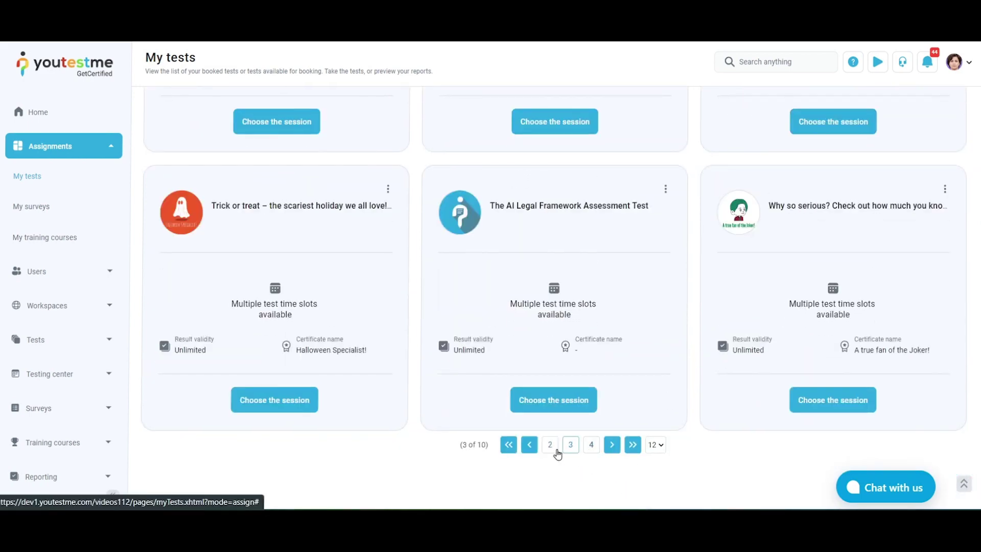
pyautogui.click(553, 449)
pyautogui.click(655, 446)
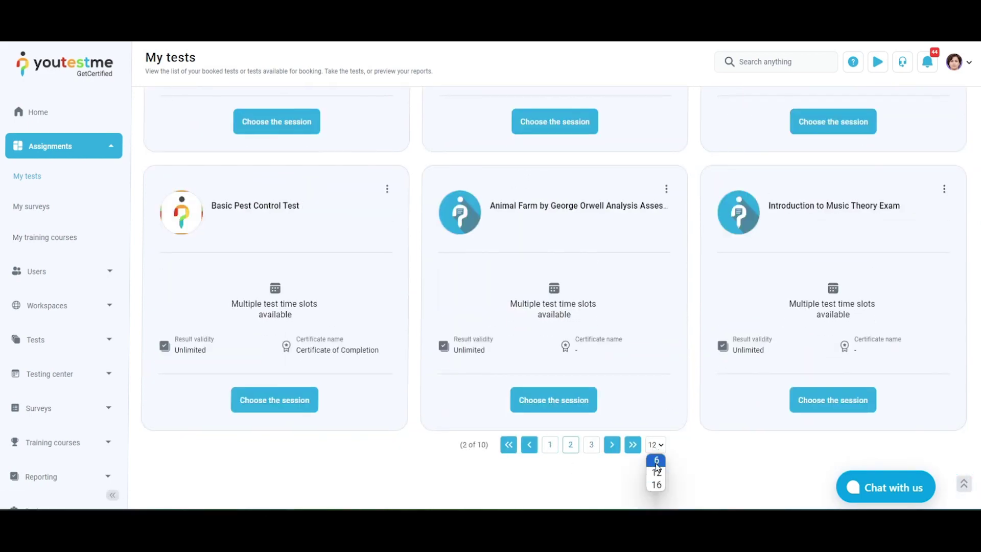
pyautogui.click(662, 491)
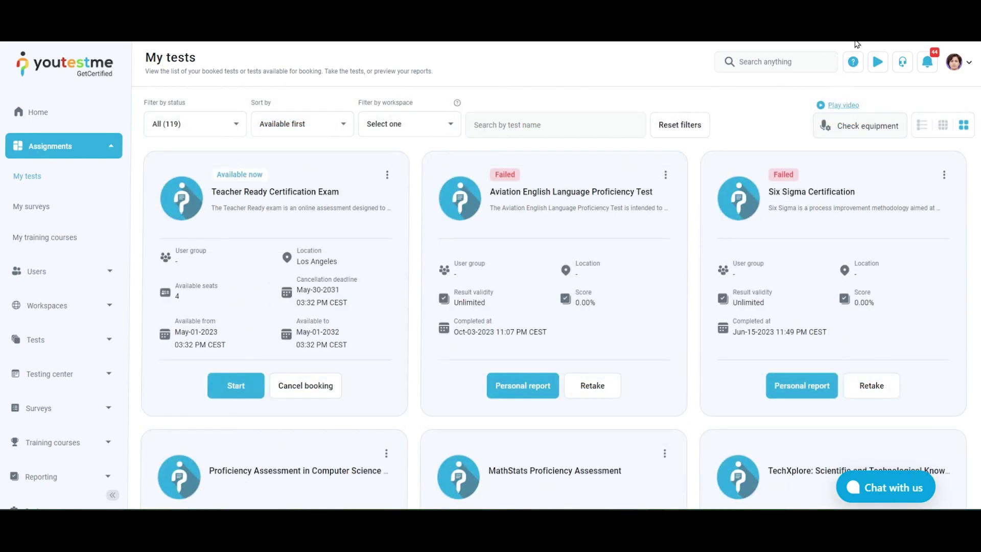